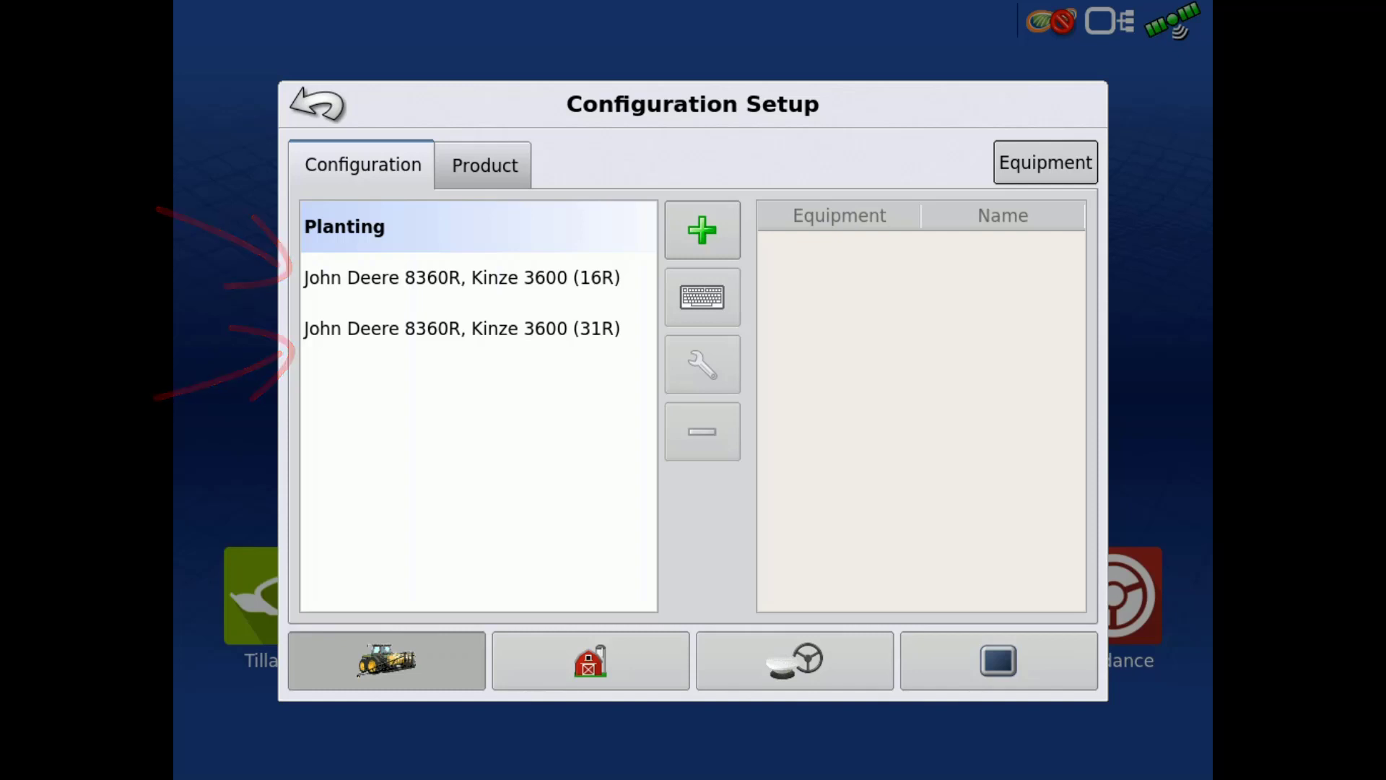
- Select the 'John Deere 8360R, Kinze 3600 (31R)' configuration and open its setup details
click(462, 328)
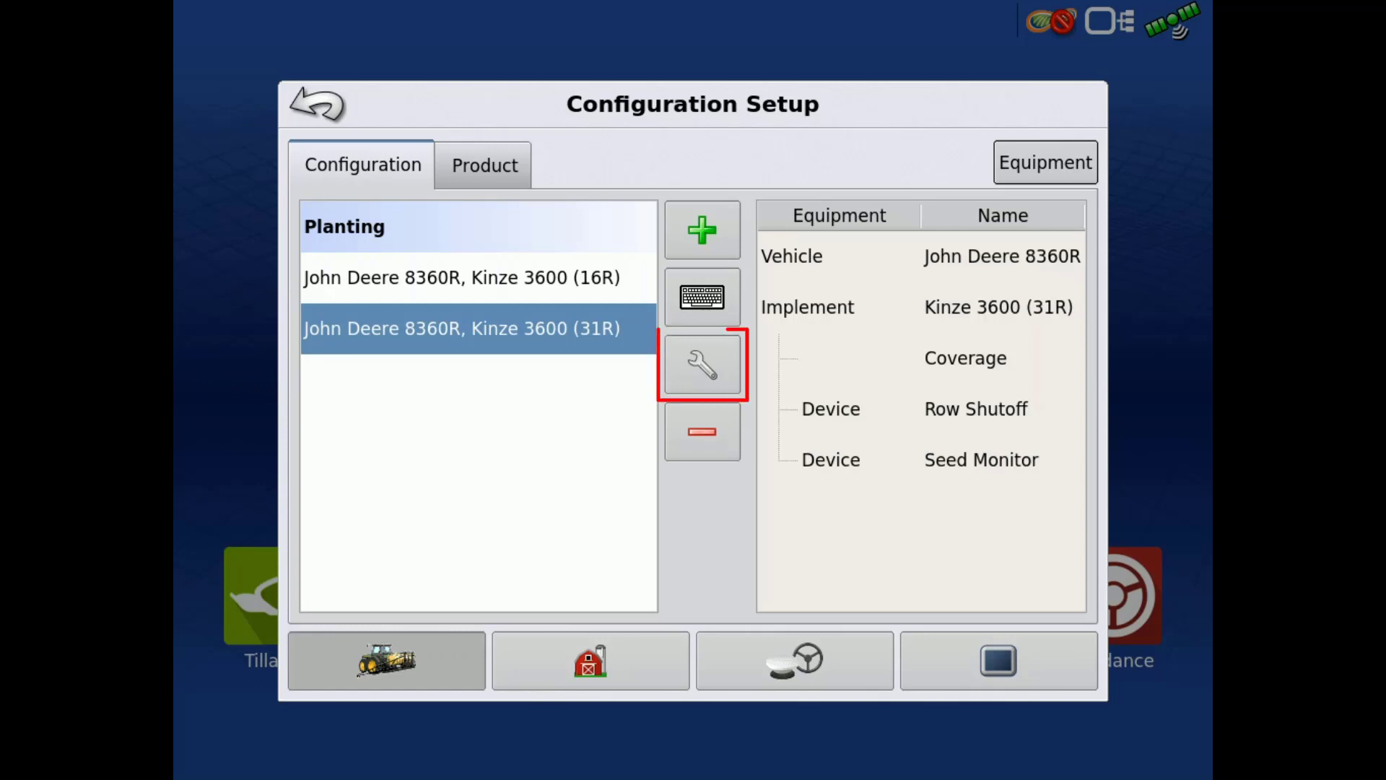
click(701, 365)
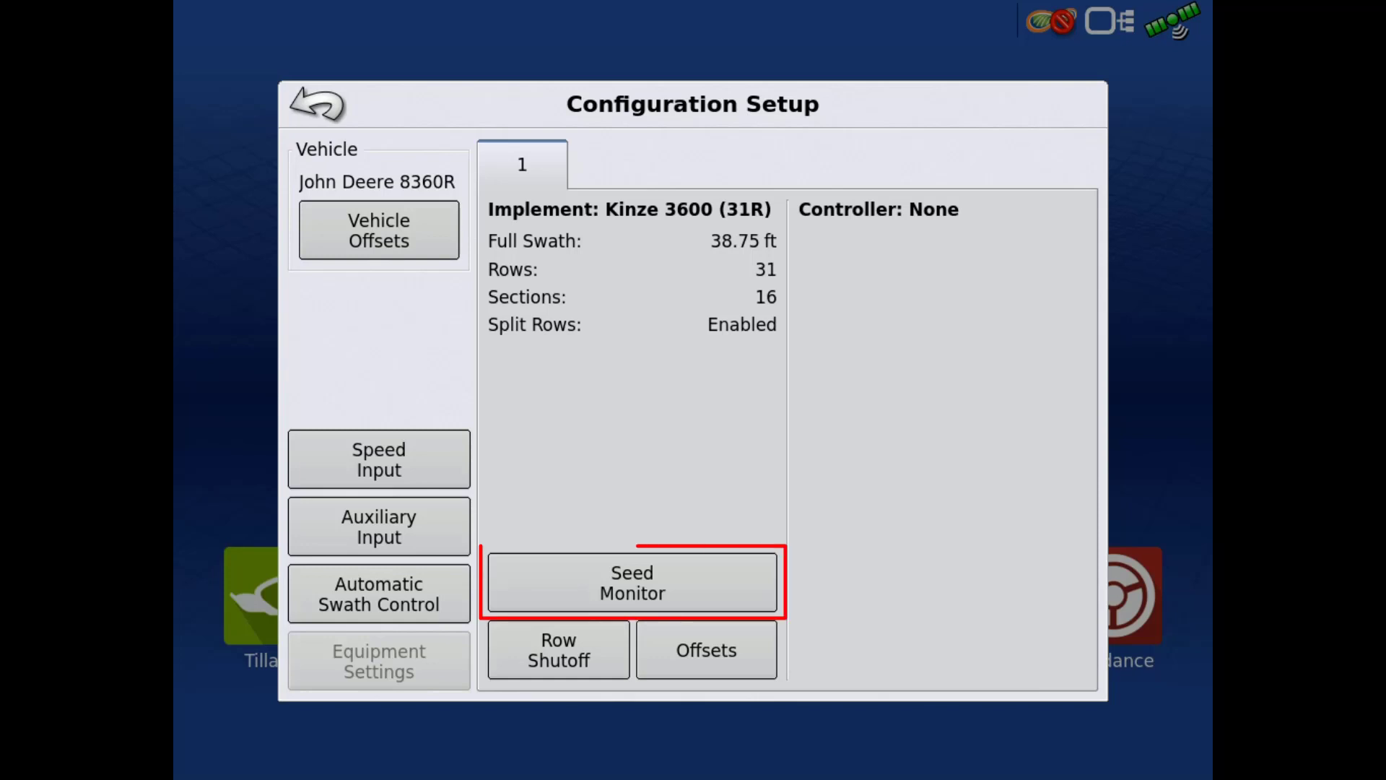
- In Seed Monitor, set 16 standard rows and 15 split rows, and show the speed source options
click(632, 583)
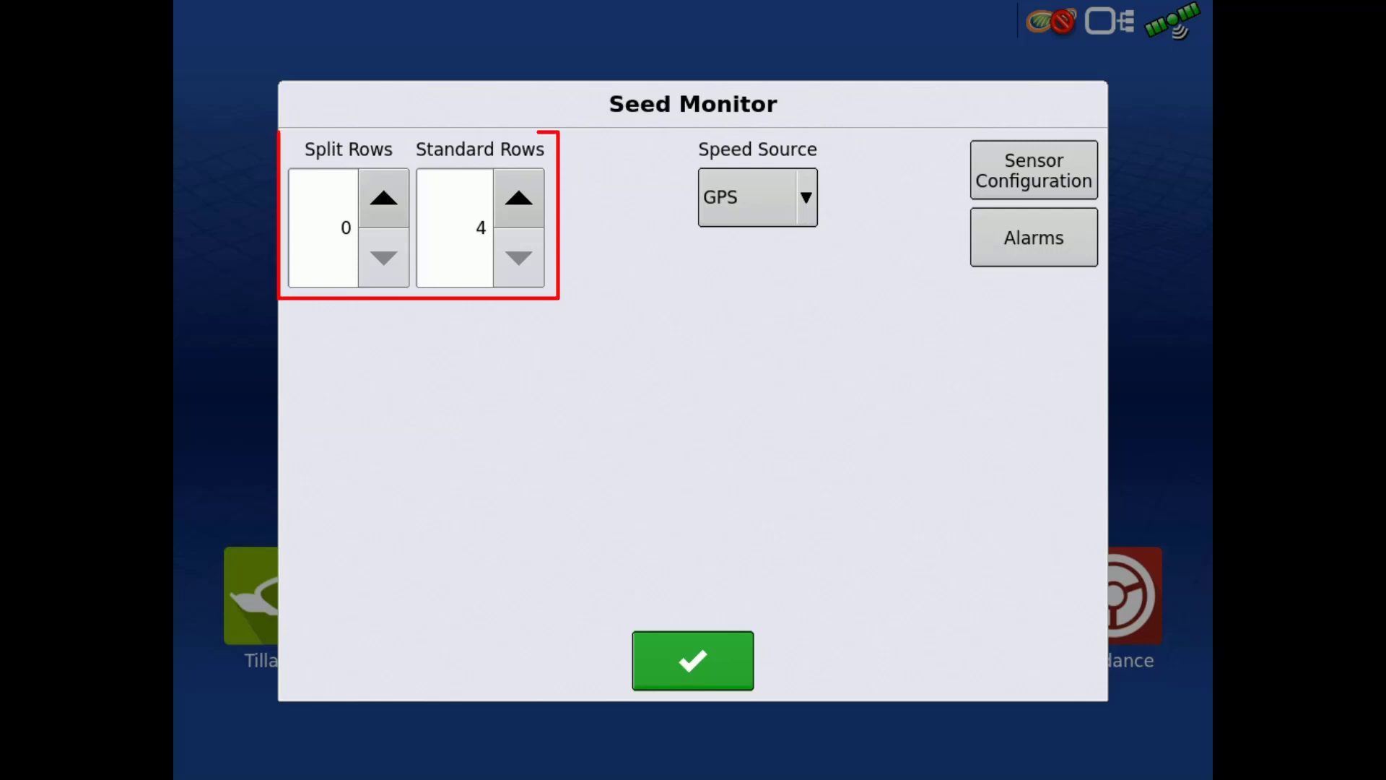
click(517, 198)
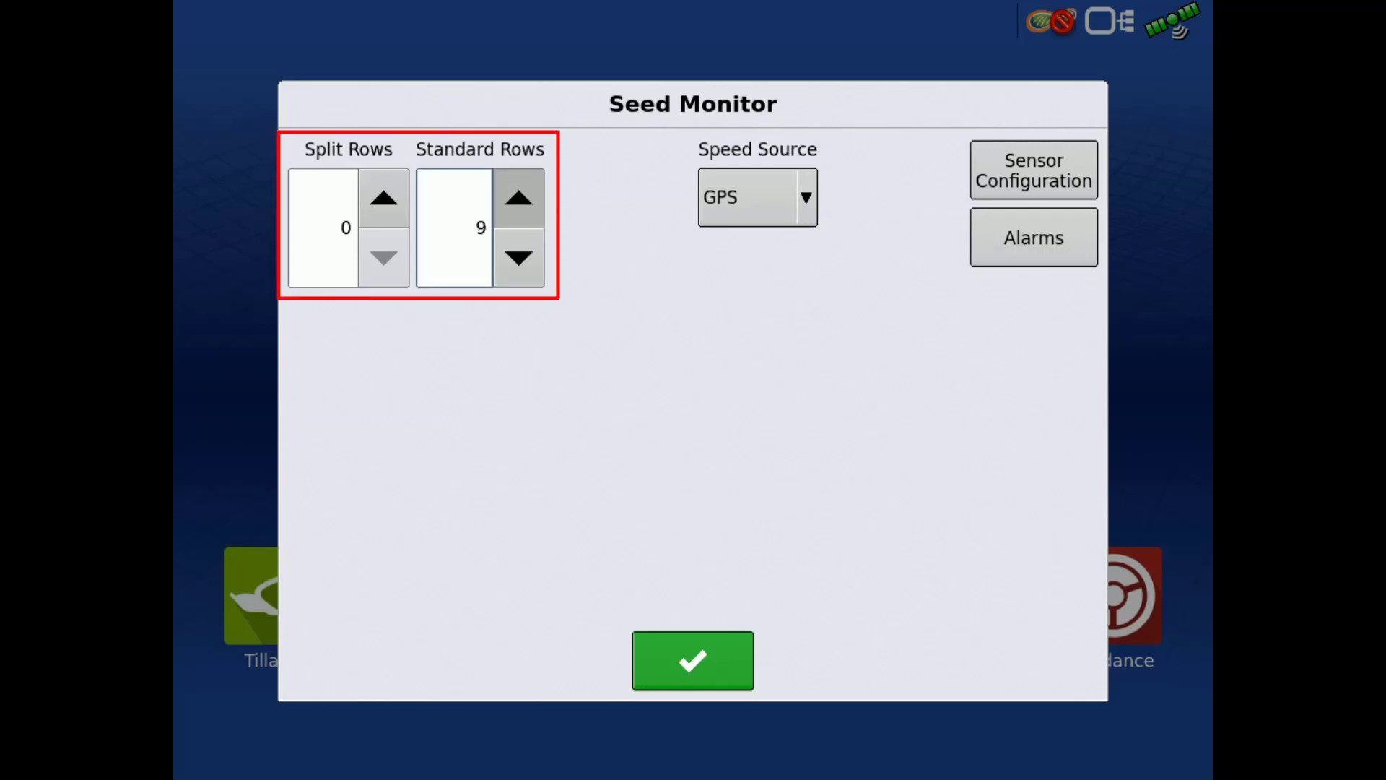
click(517, 198)
click(517, 199)
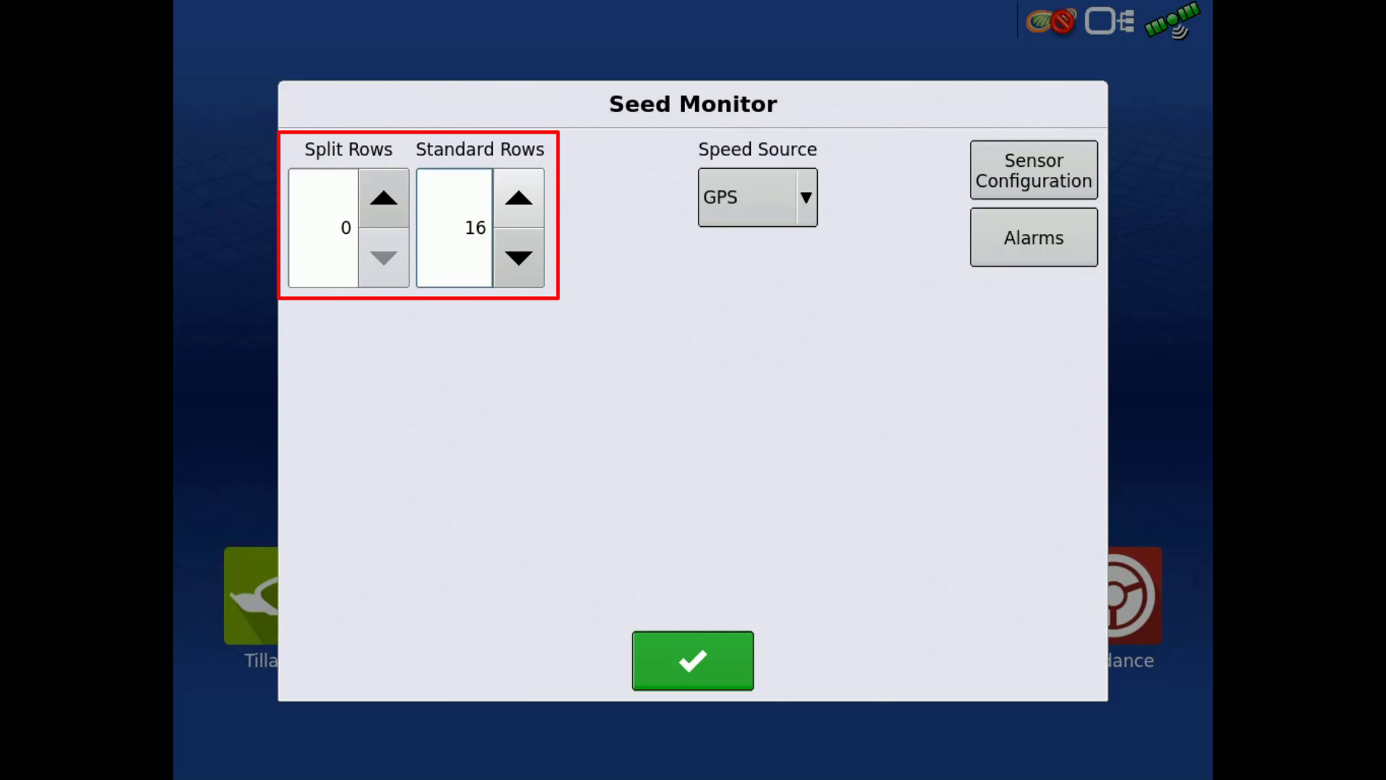
click(384, 199)
click(384, 199)
click(383, 199)
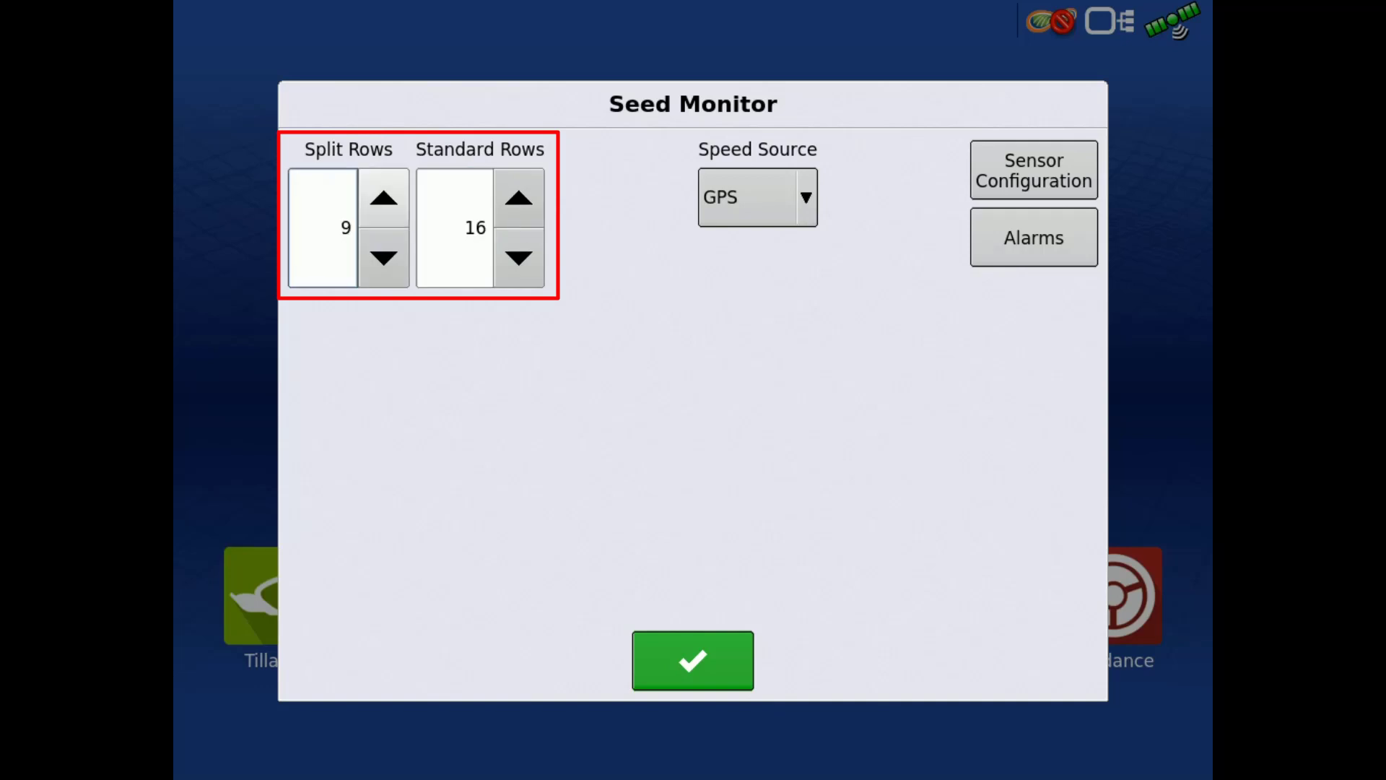
click(384, 199)
click(383, 199)
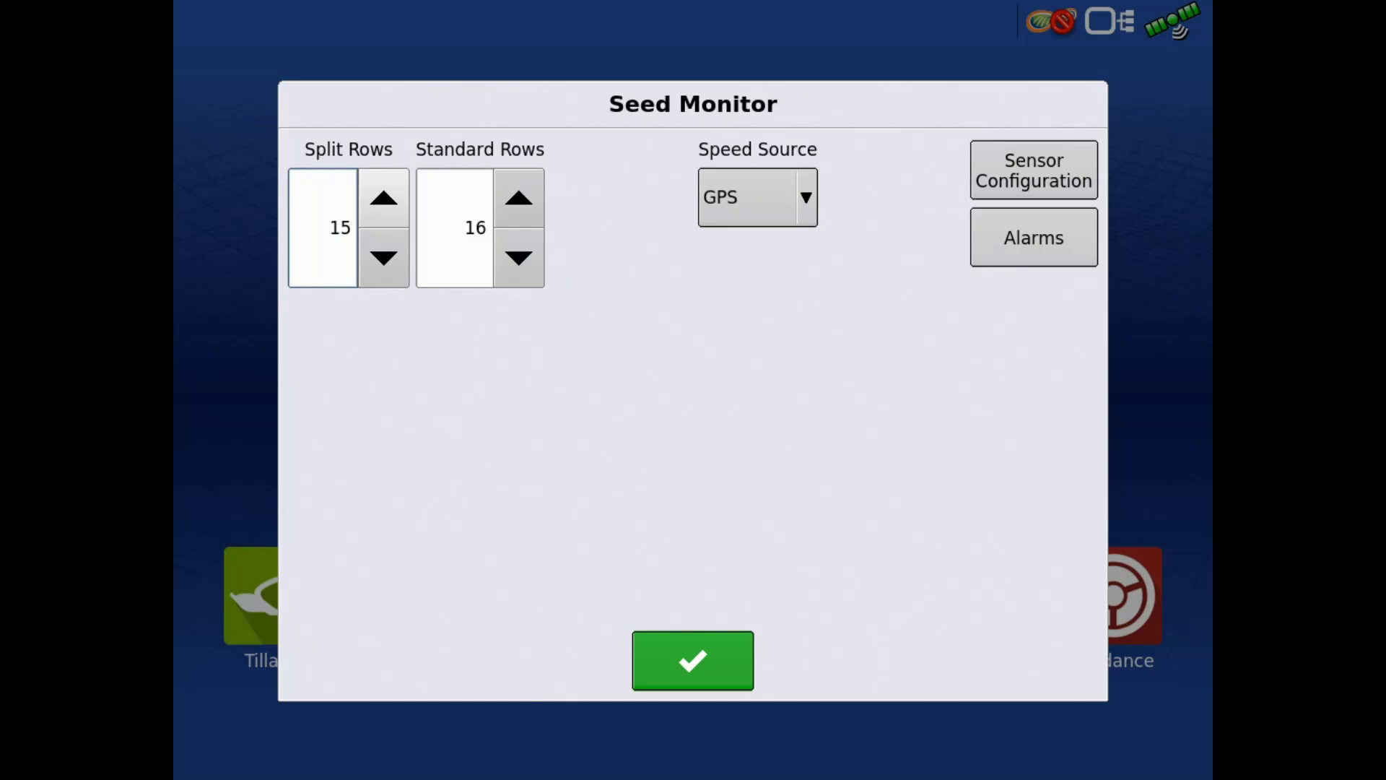
click(756, 197)
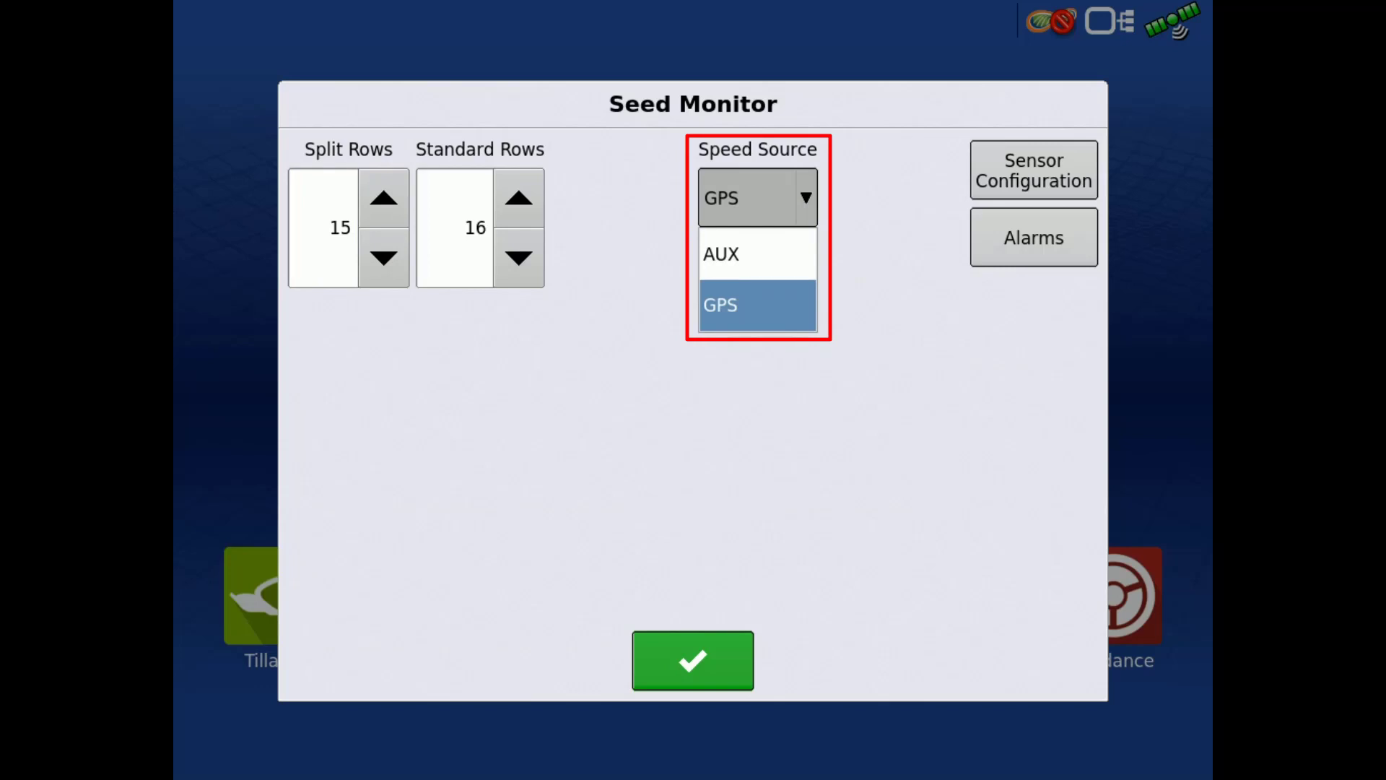
- Keep GPS as speed source and choose Split Row for sensor configuration
click(757, 305)
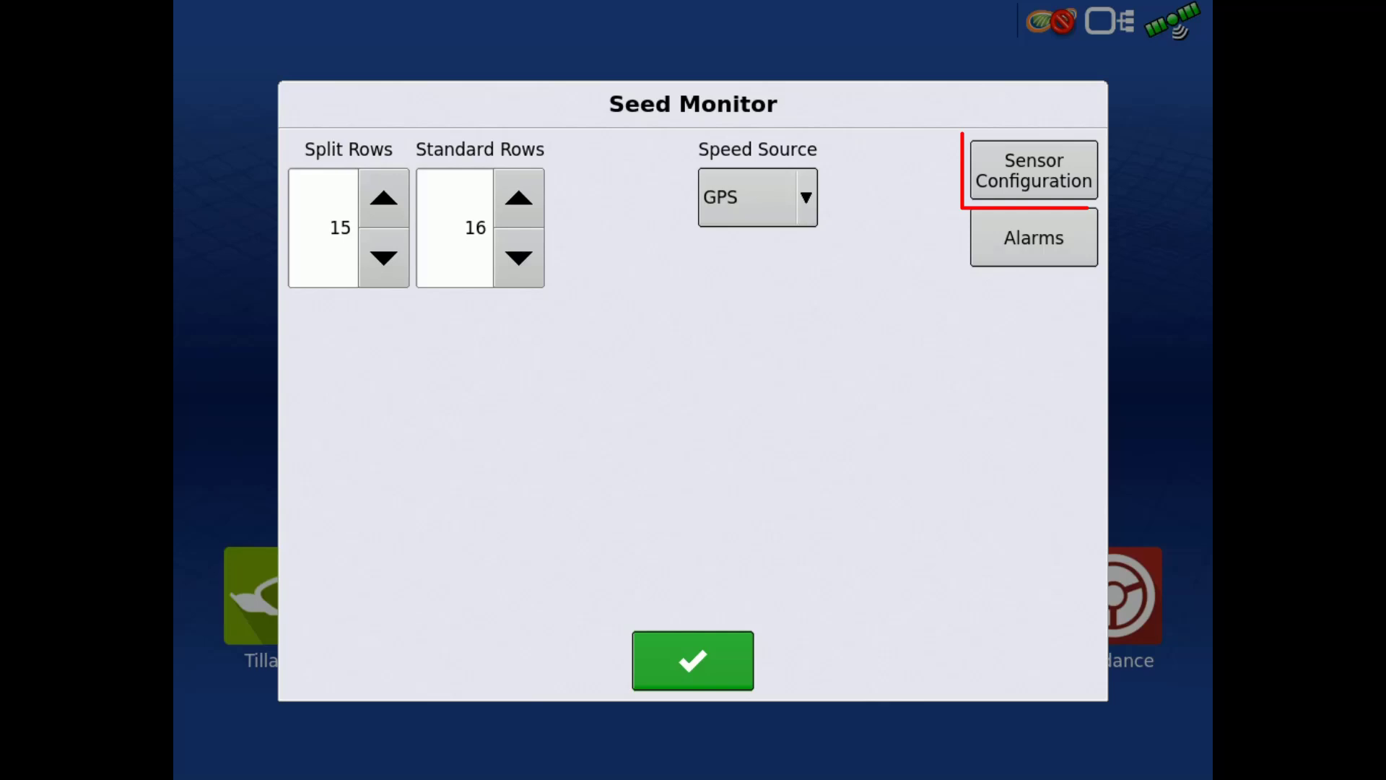
click(1033, 171)
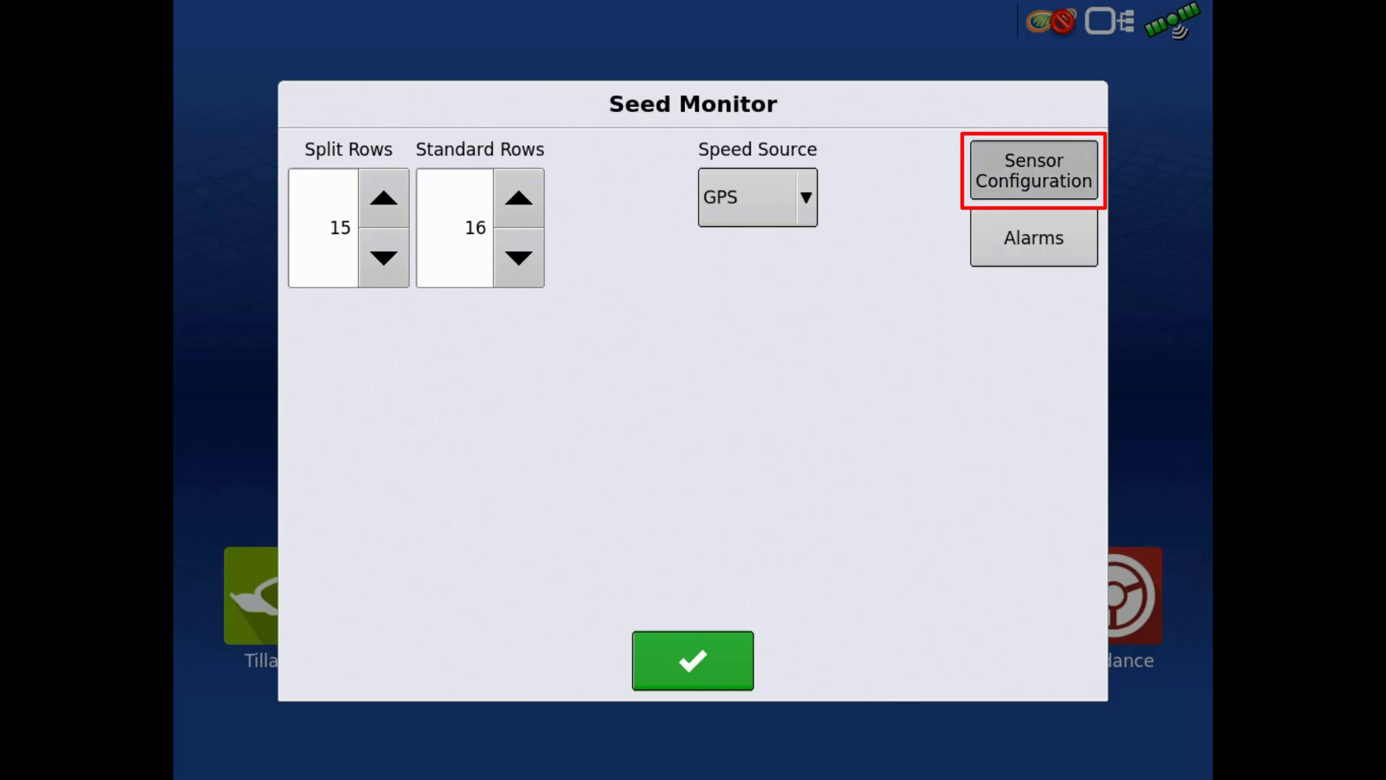
click(692, 196)
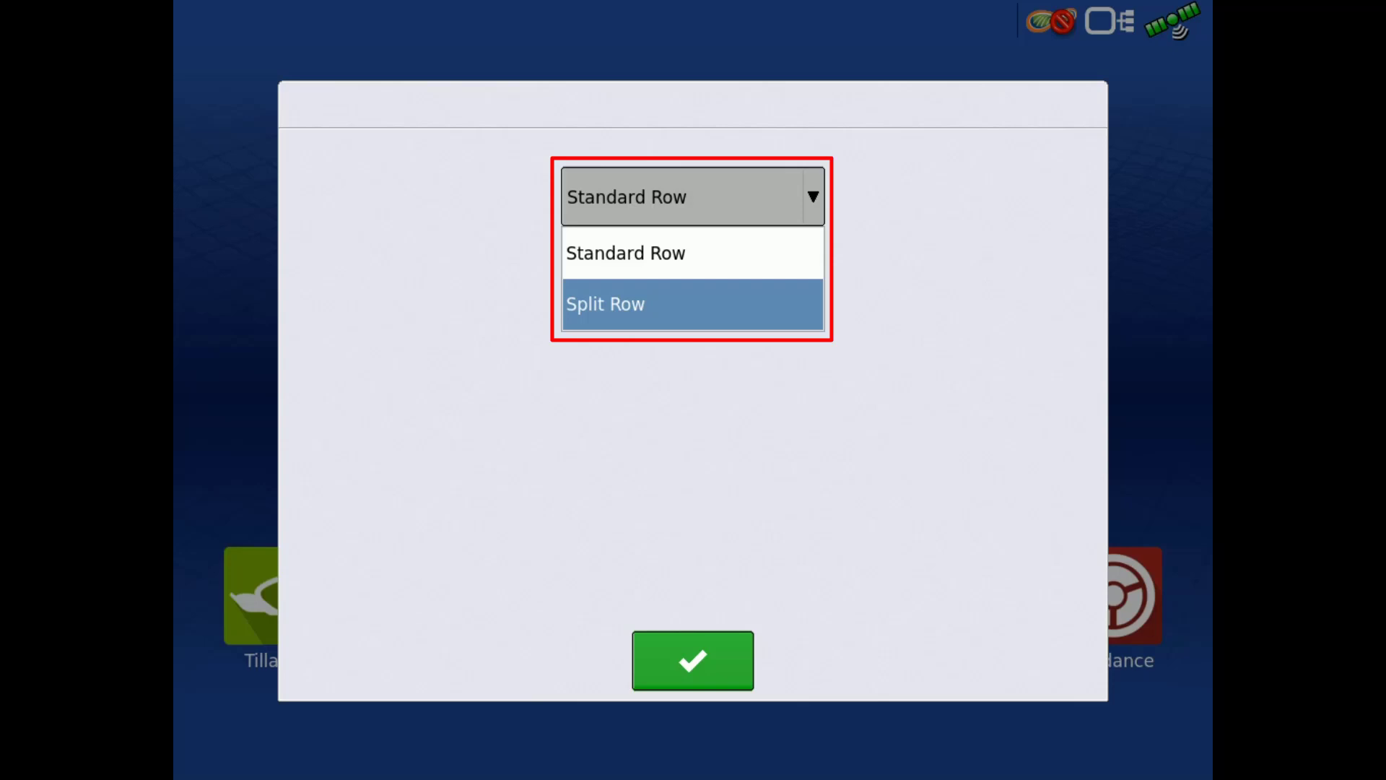
click(692, 304)
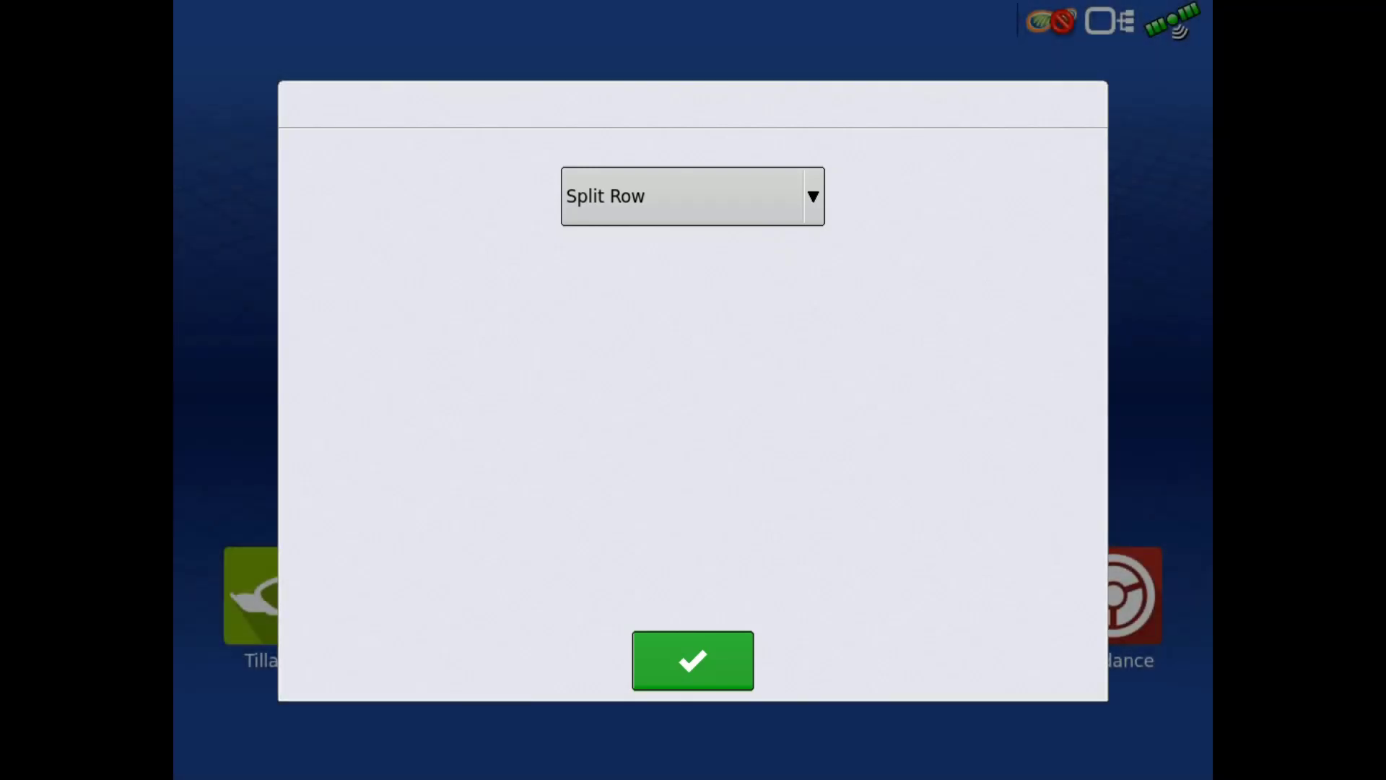
click(692, 659)
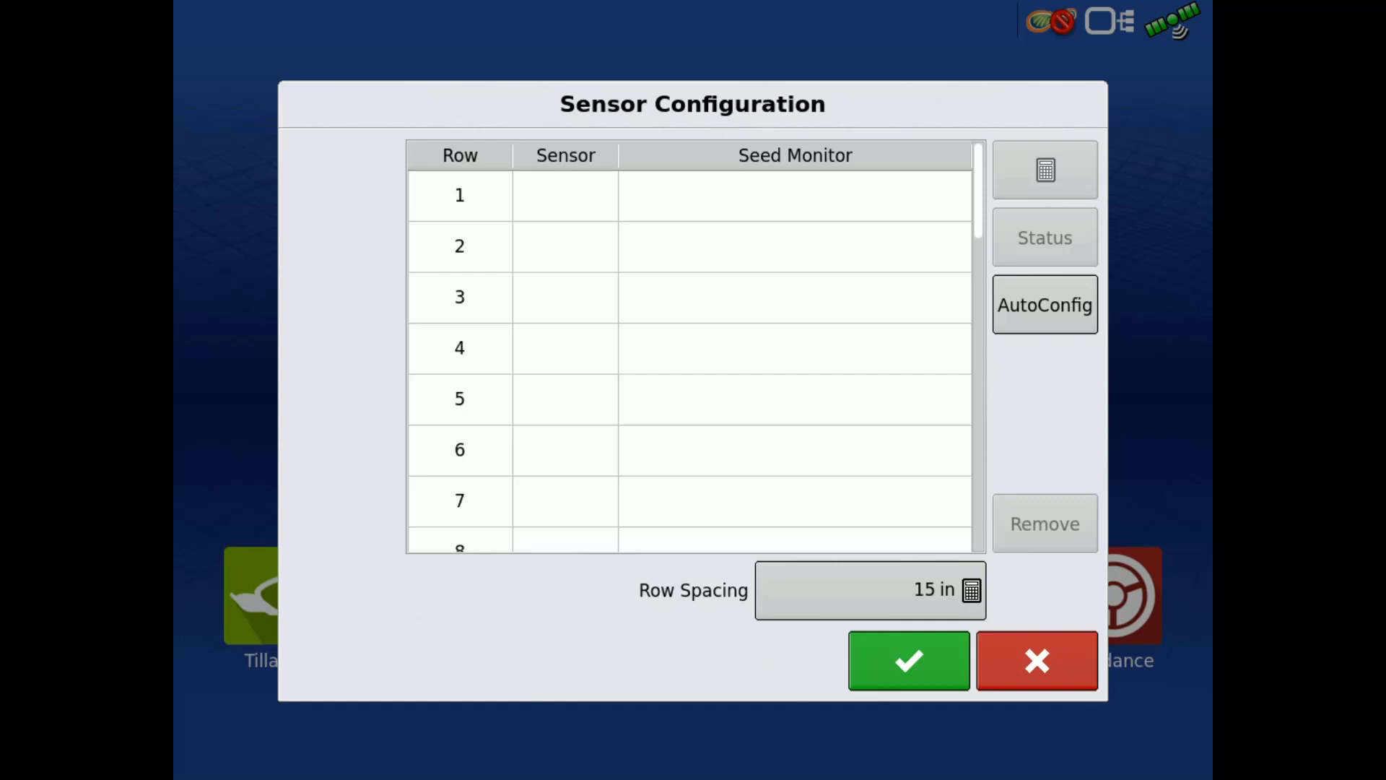
- Auto-configure the split-row sensors, then toggle row 3's sensor off and back on
click(1044, 304)
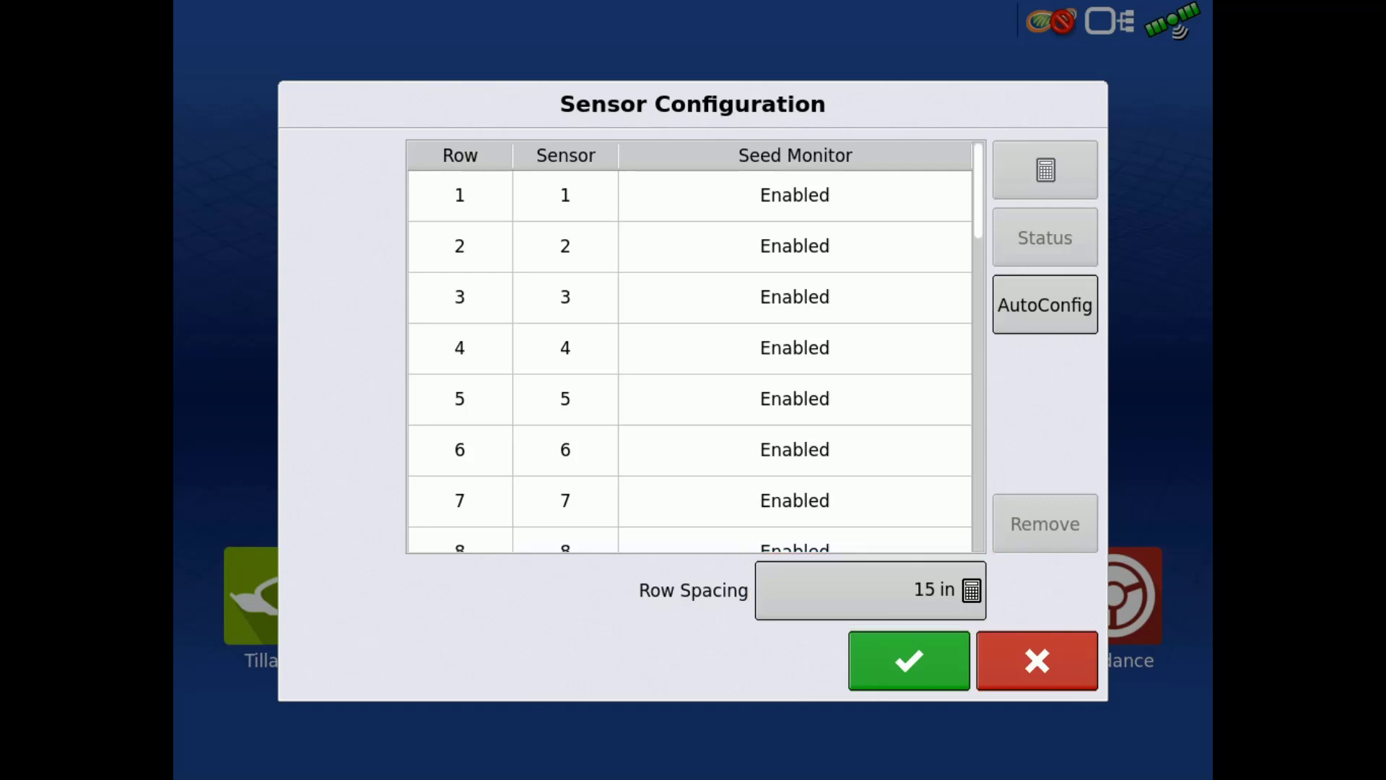
click(689, 297)
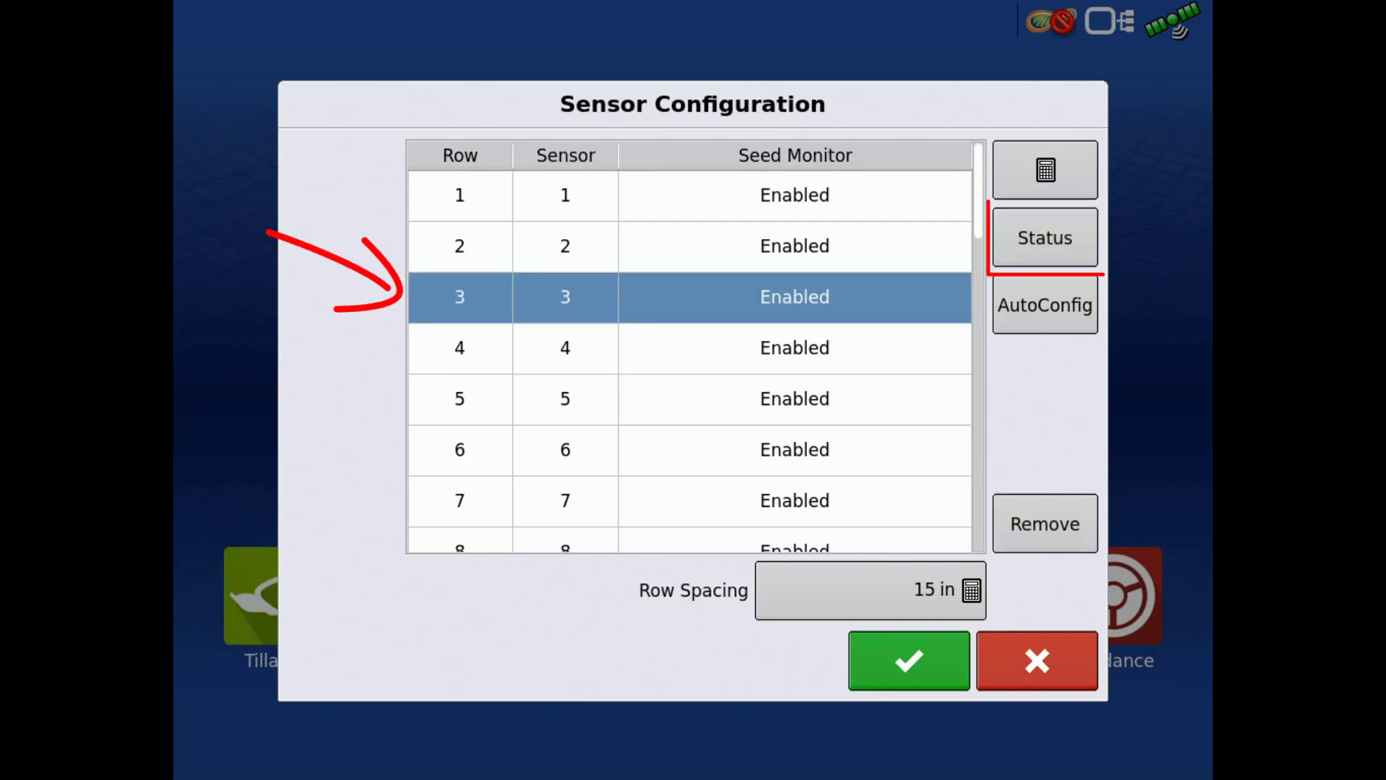
click(1045, 238)
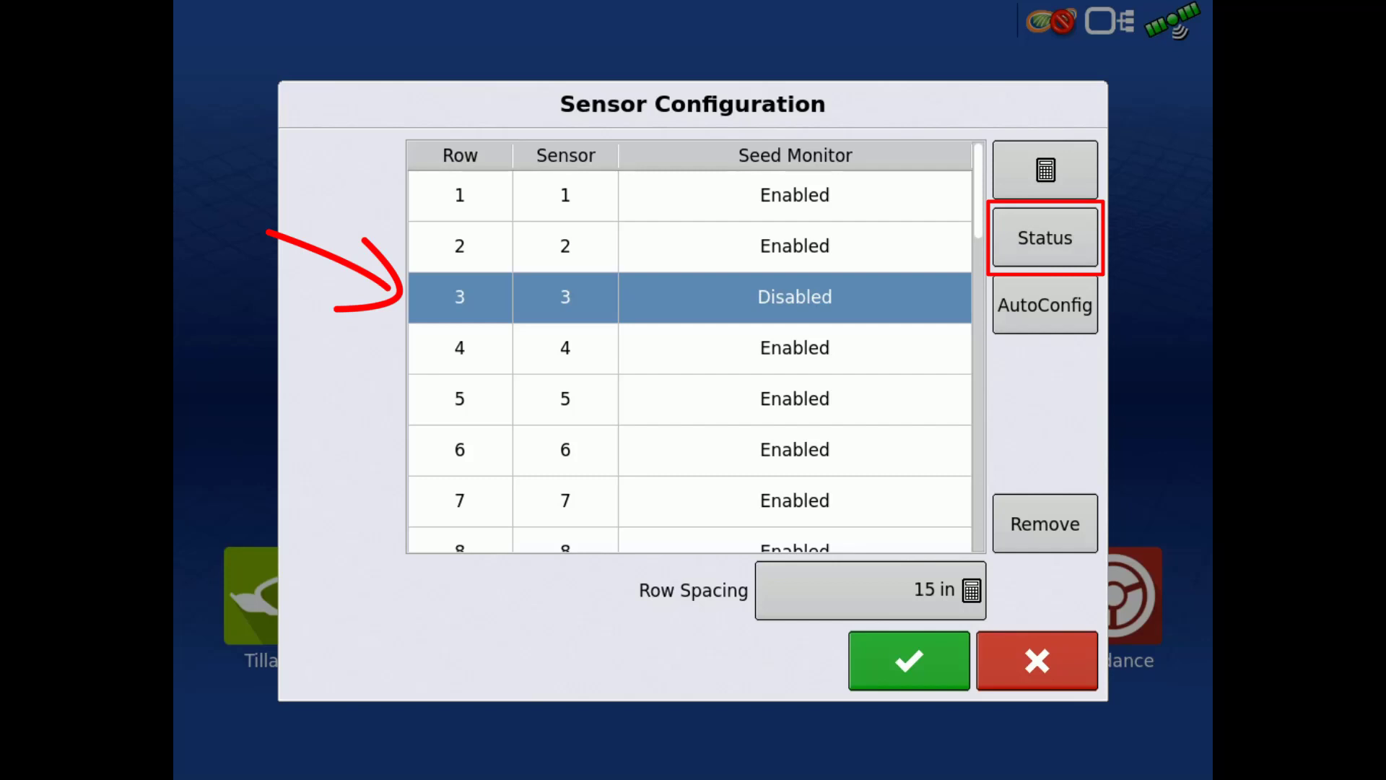
click(1046, 237)
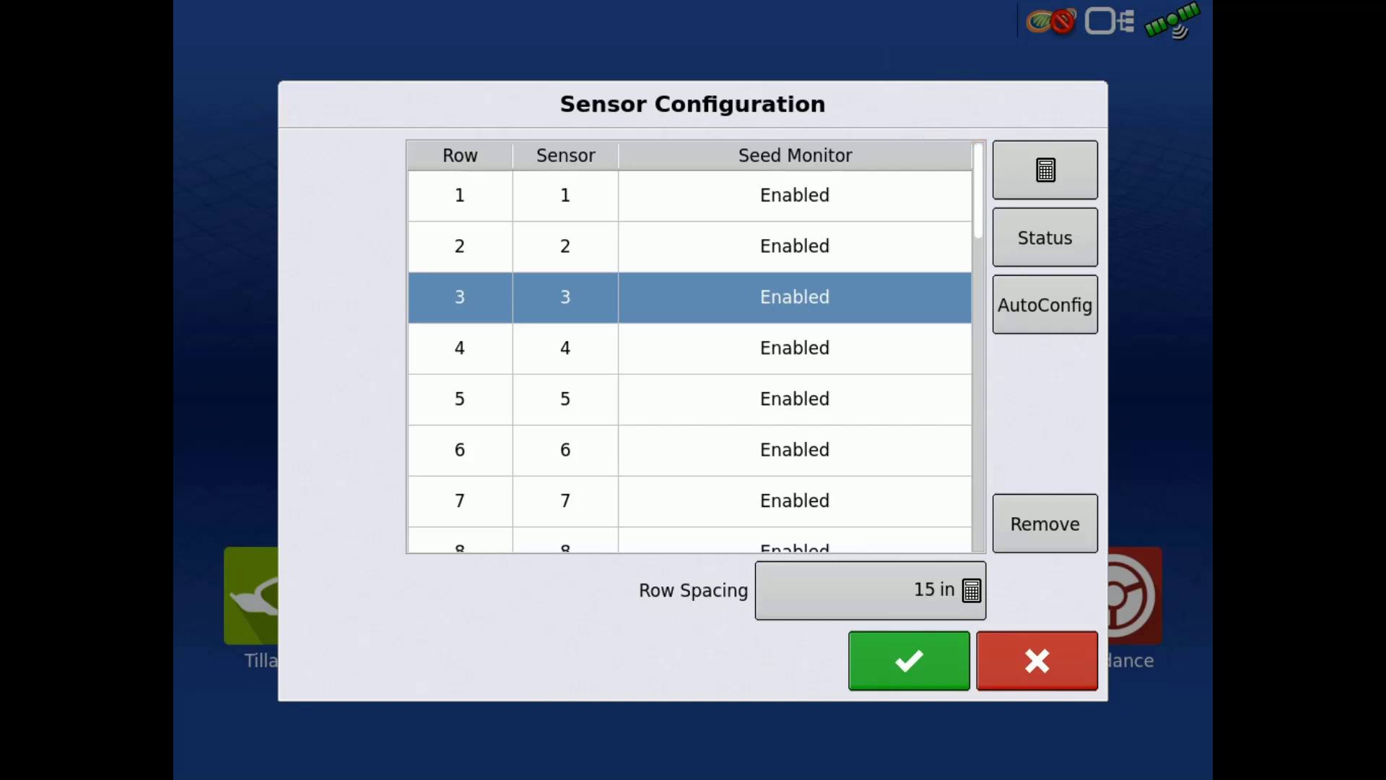
- Accept the split-row sensors, then auto-configure and accept the standard-row sensors at 30 in
click(908, 661)
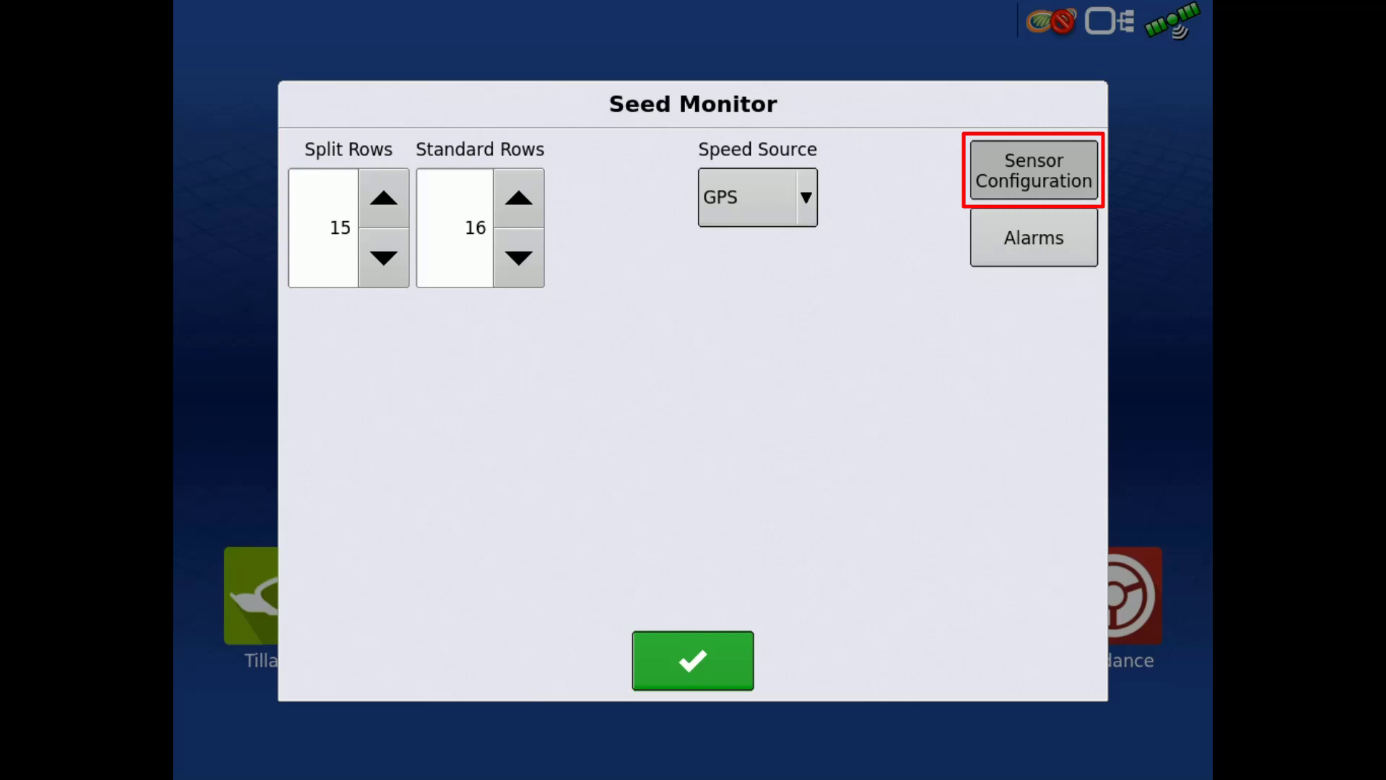
click(1034, 169)
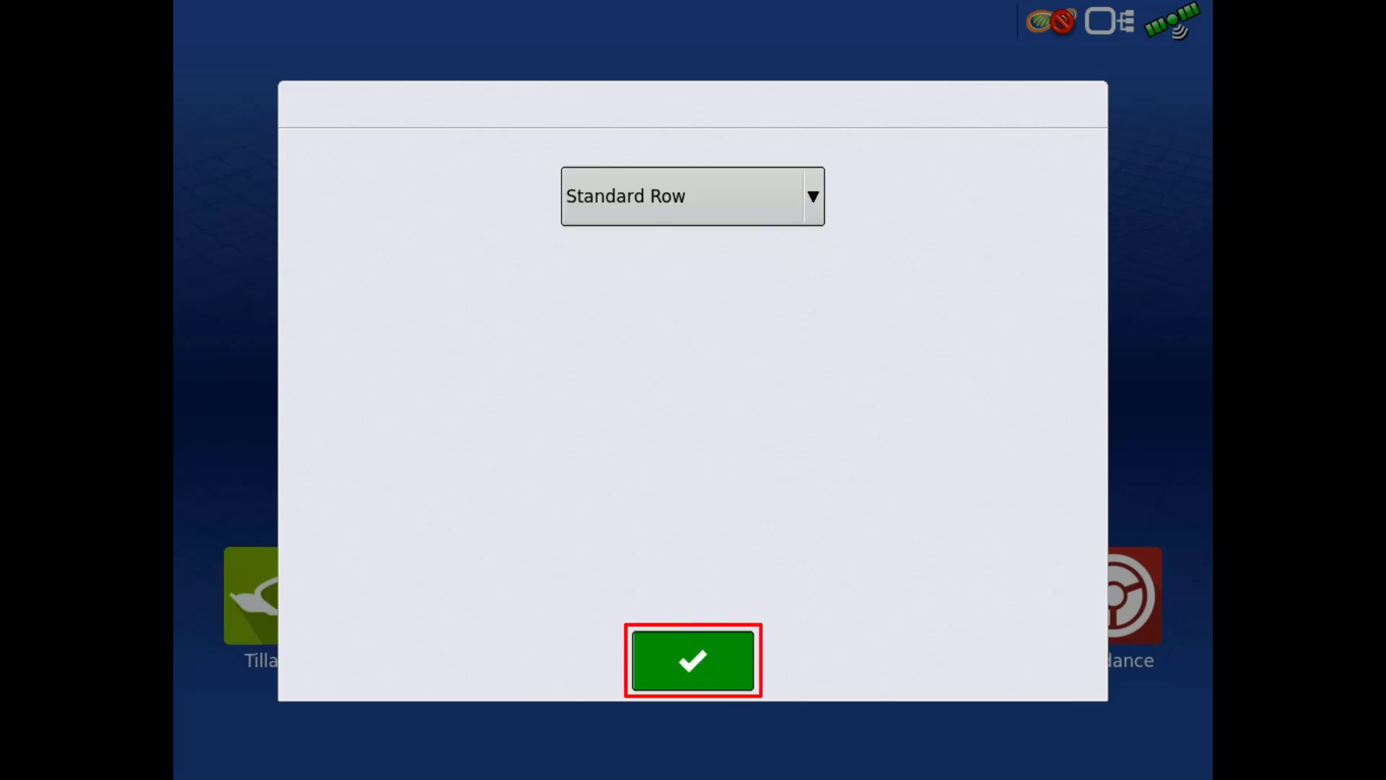
click(692, 661)
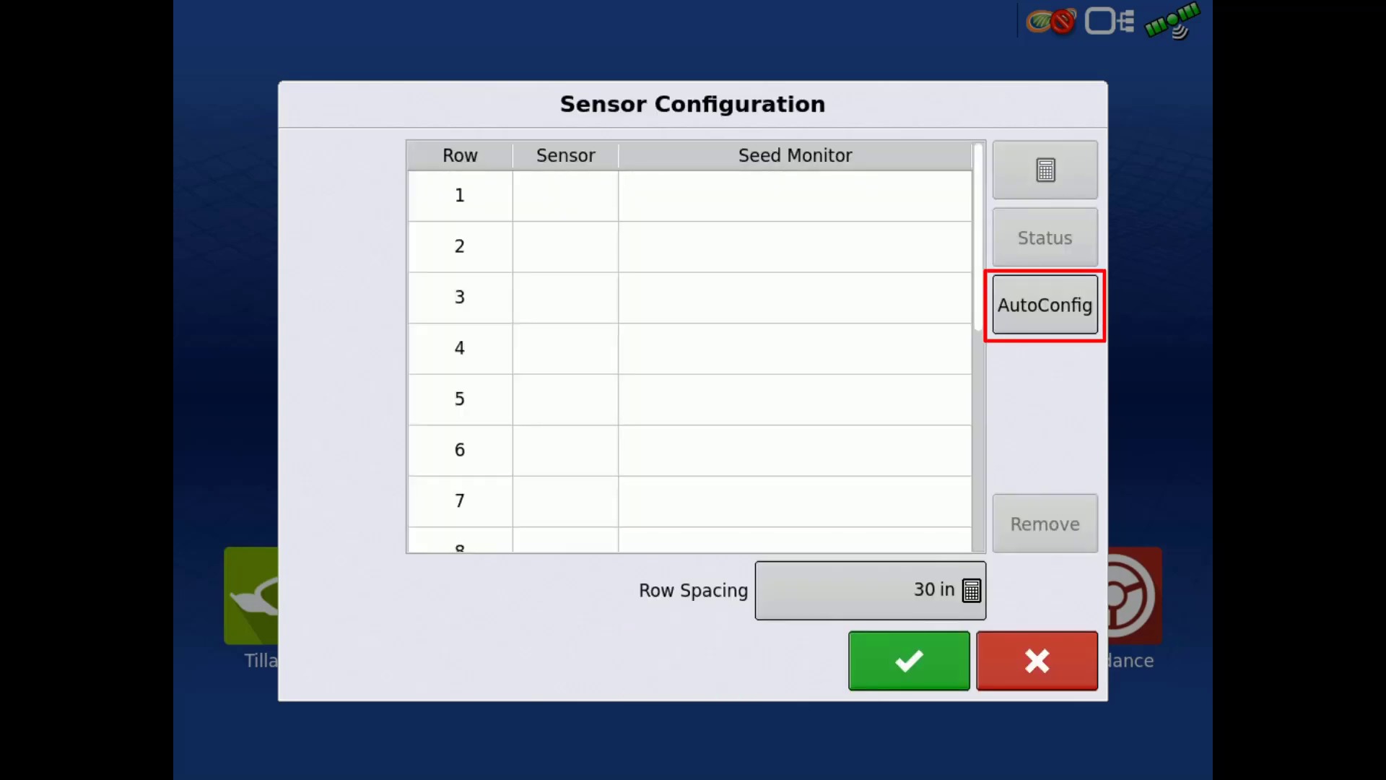
click(1044, 304)
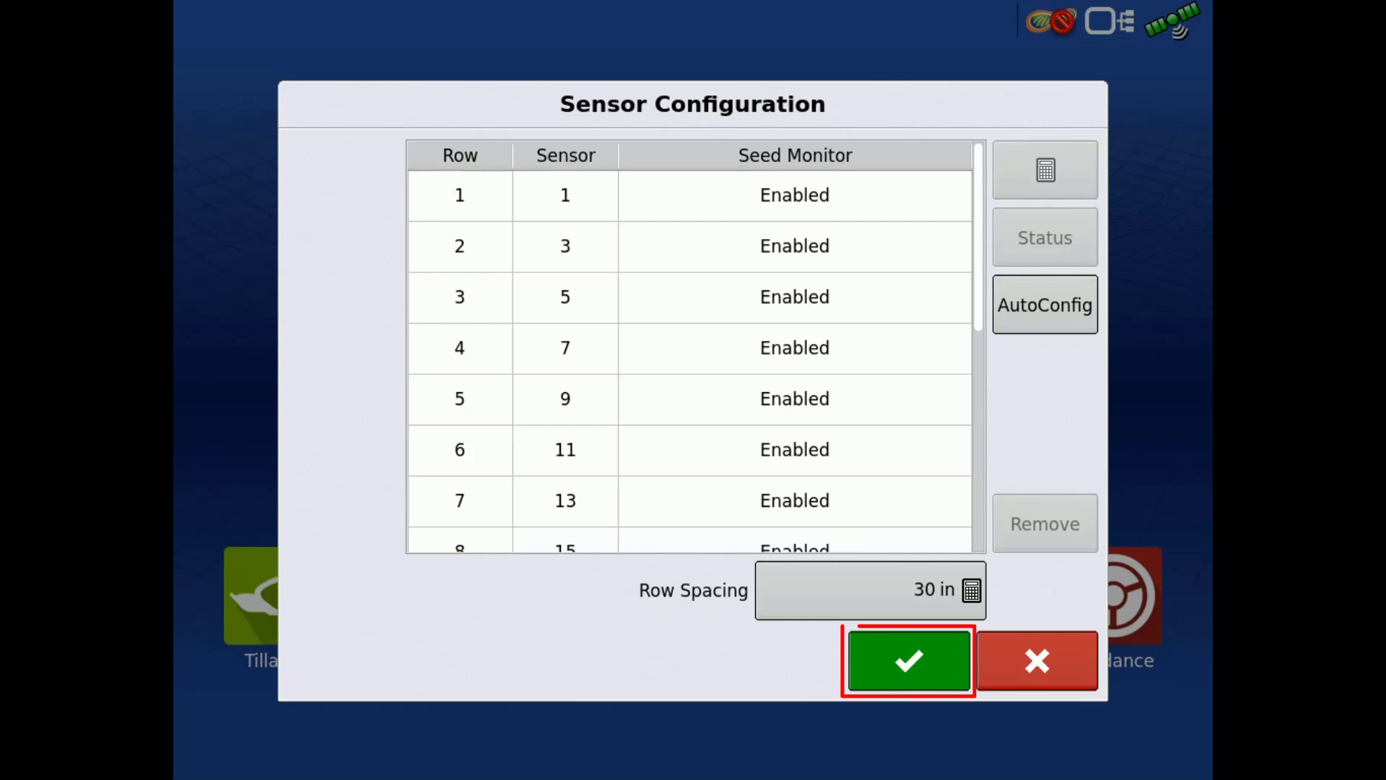
click(908, 661)
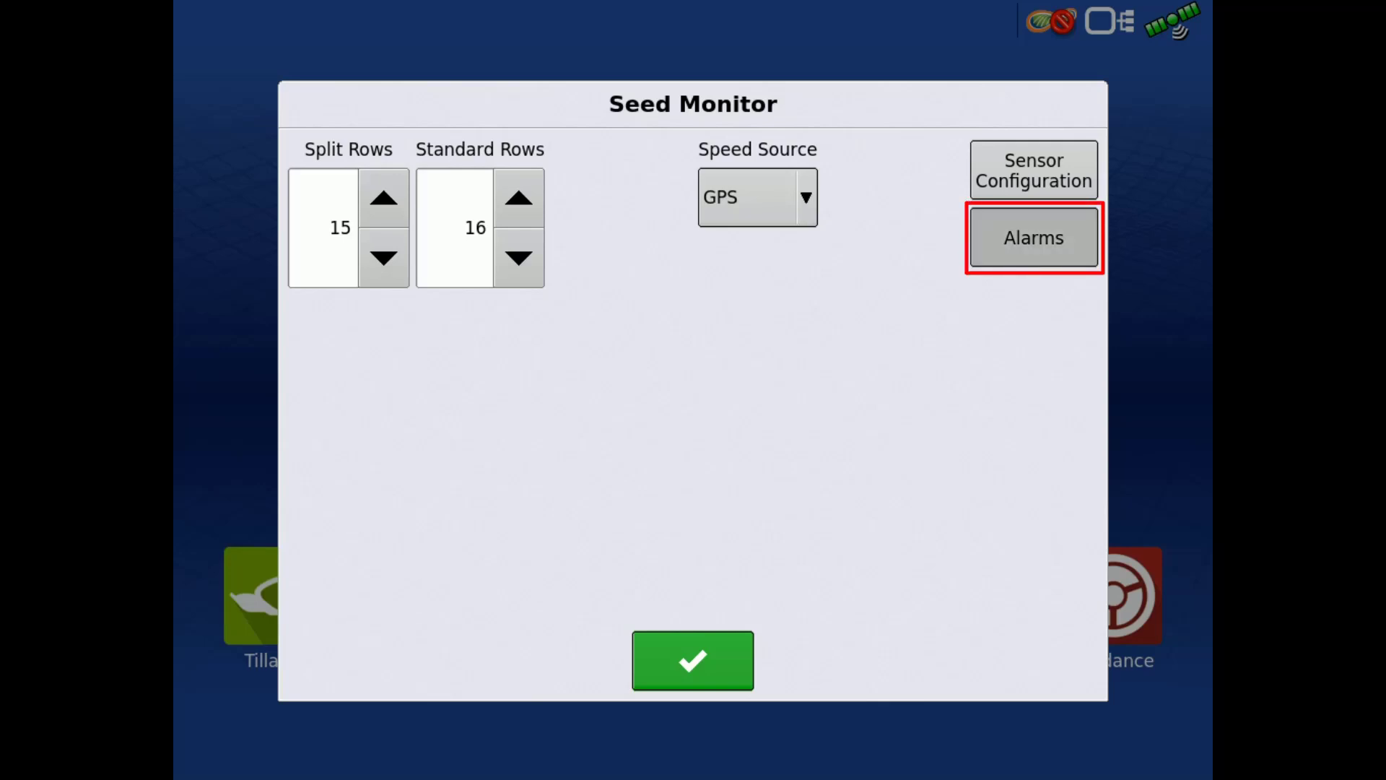
click(1033, 238)
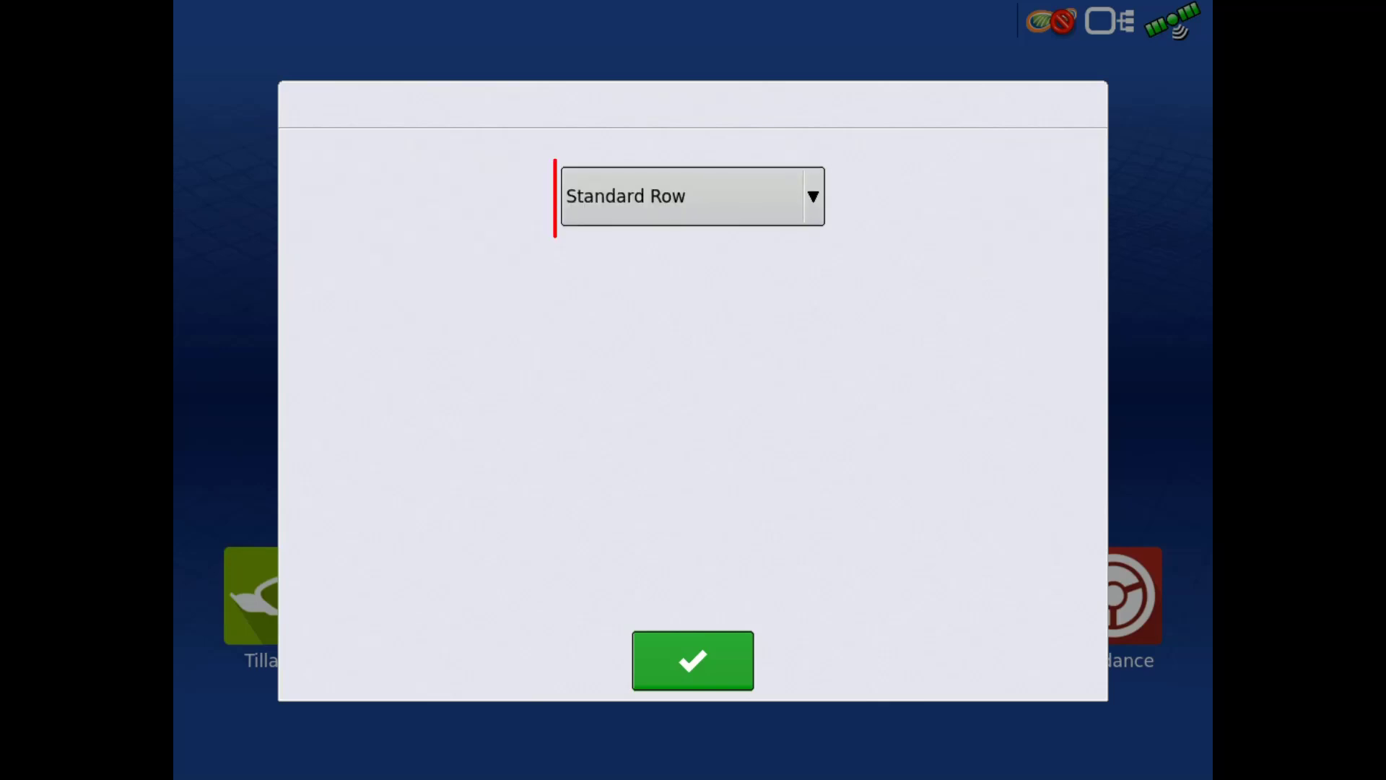
click(692, 195)
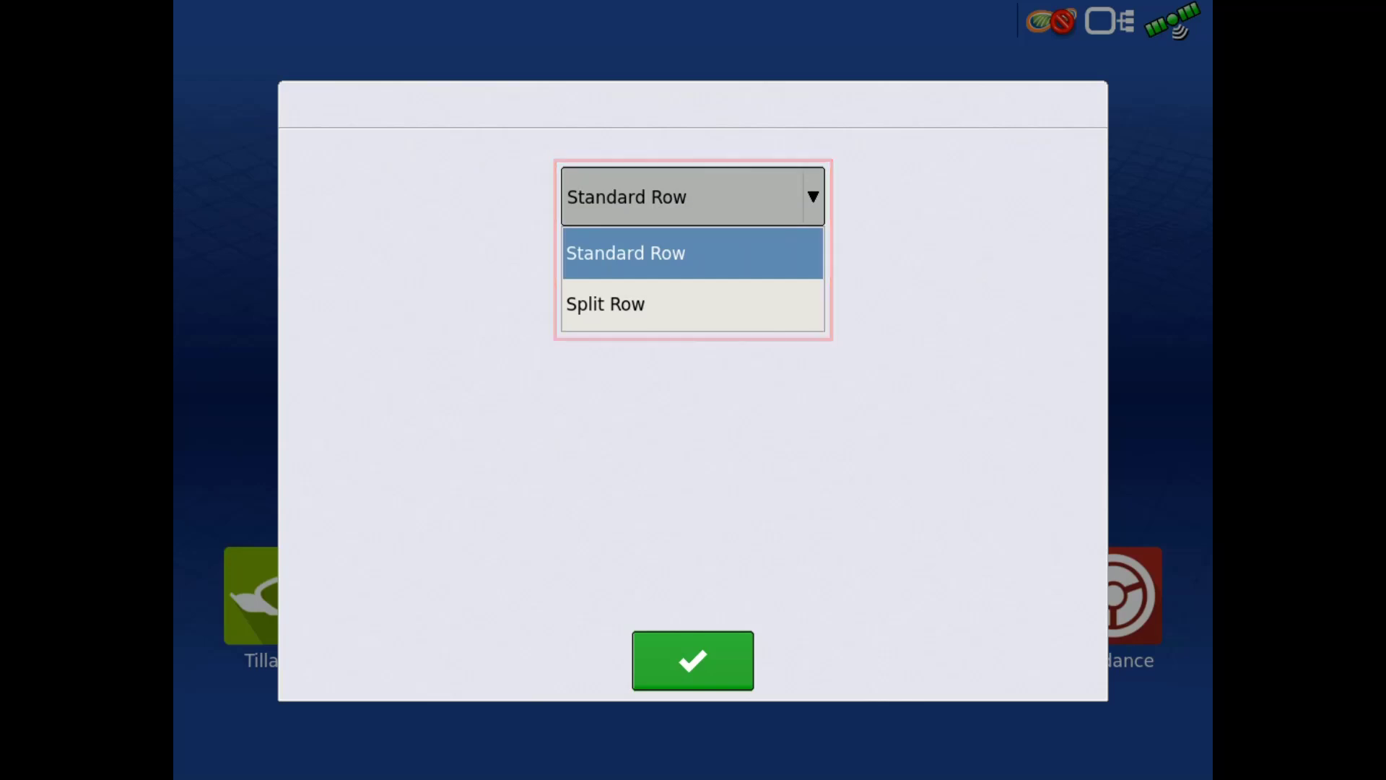
click(690, 254)
click(692, 660)
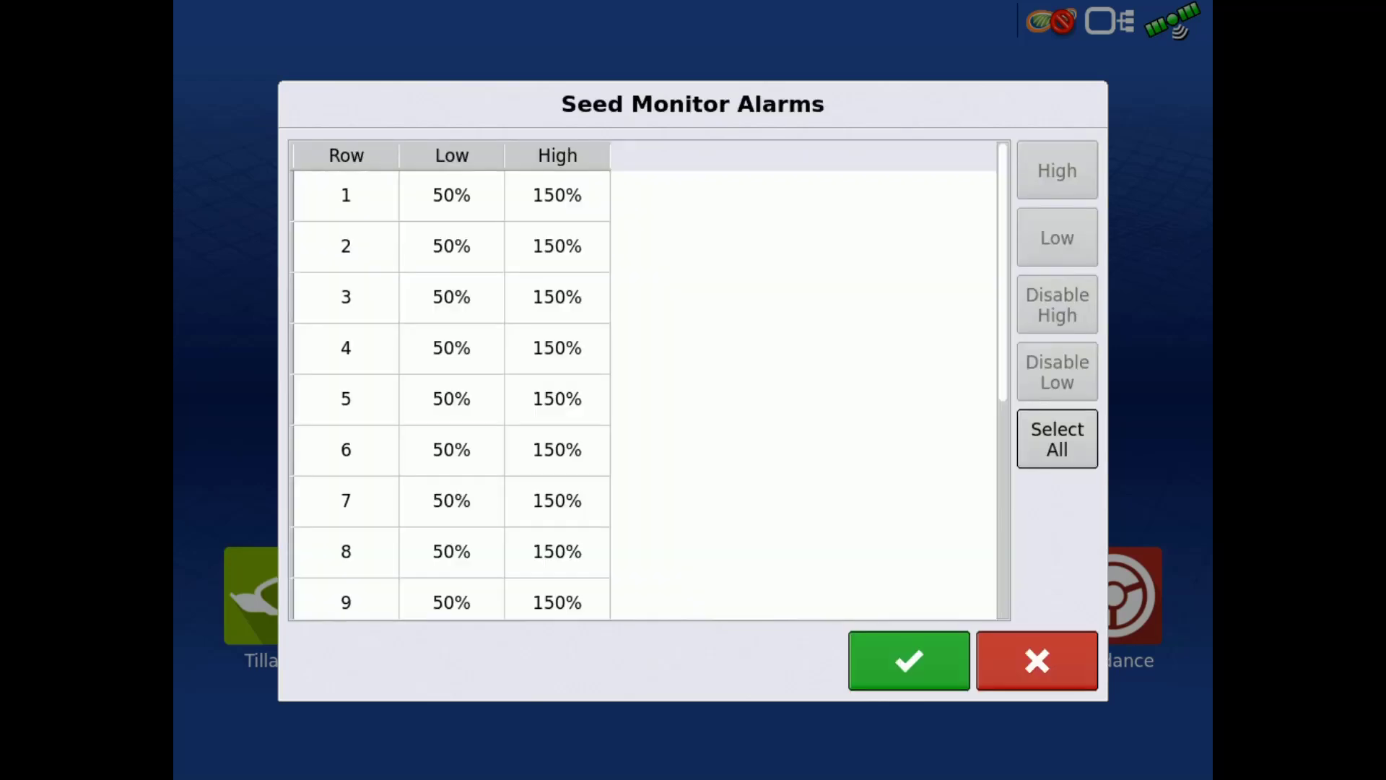
click(452, 297)
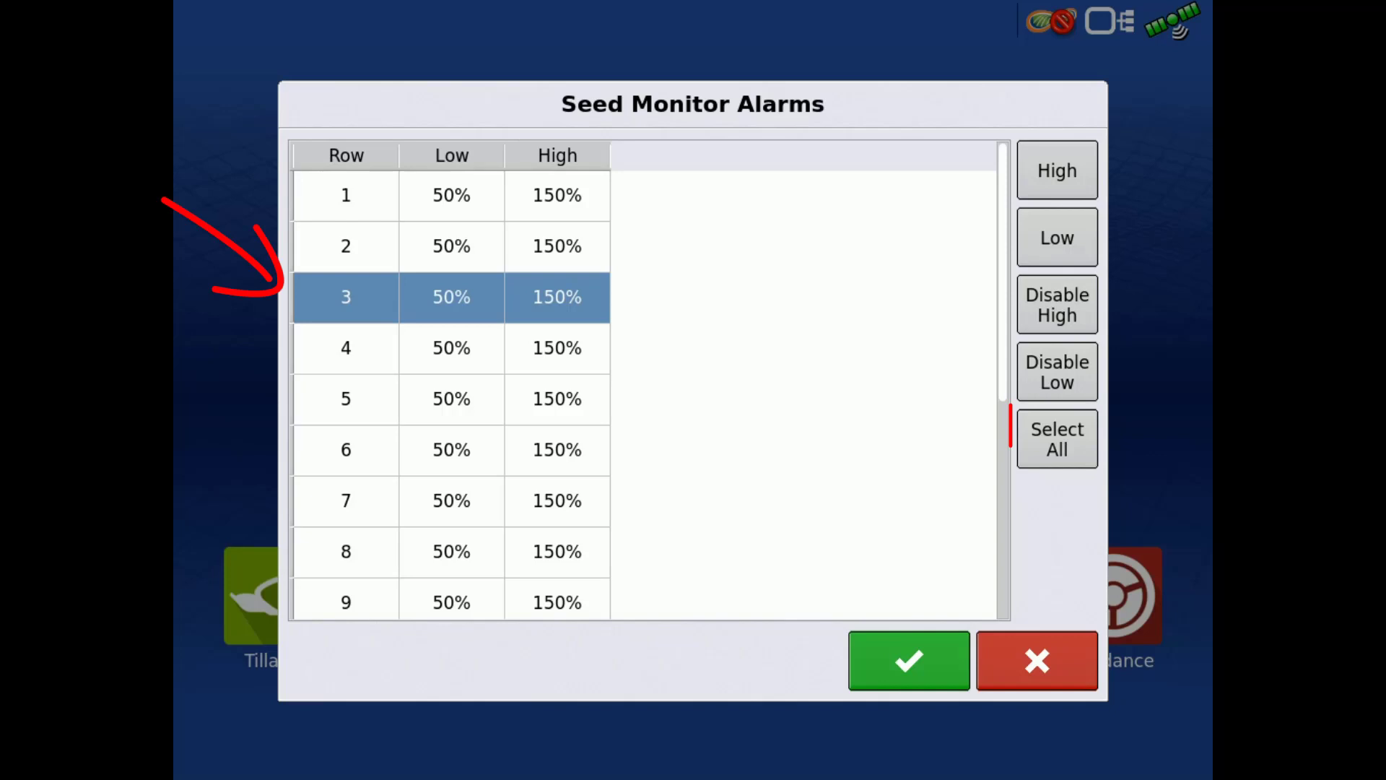
click(1056, 440)
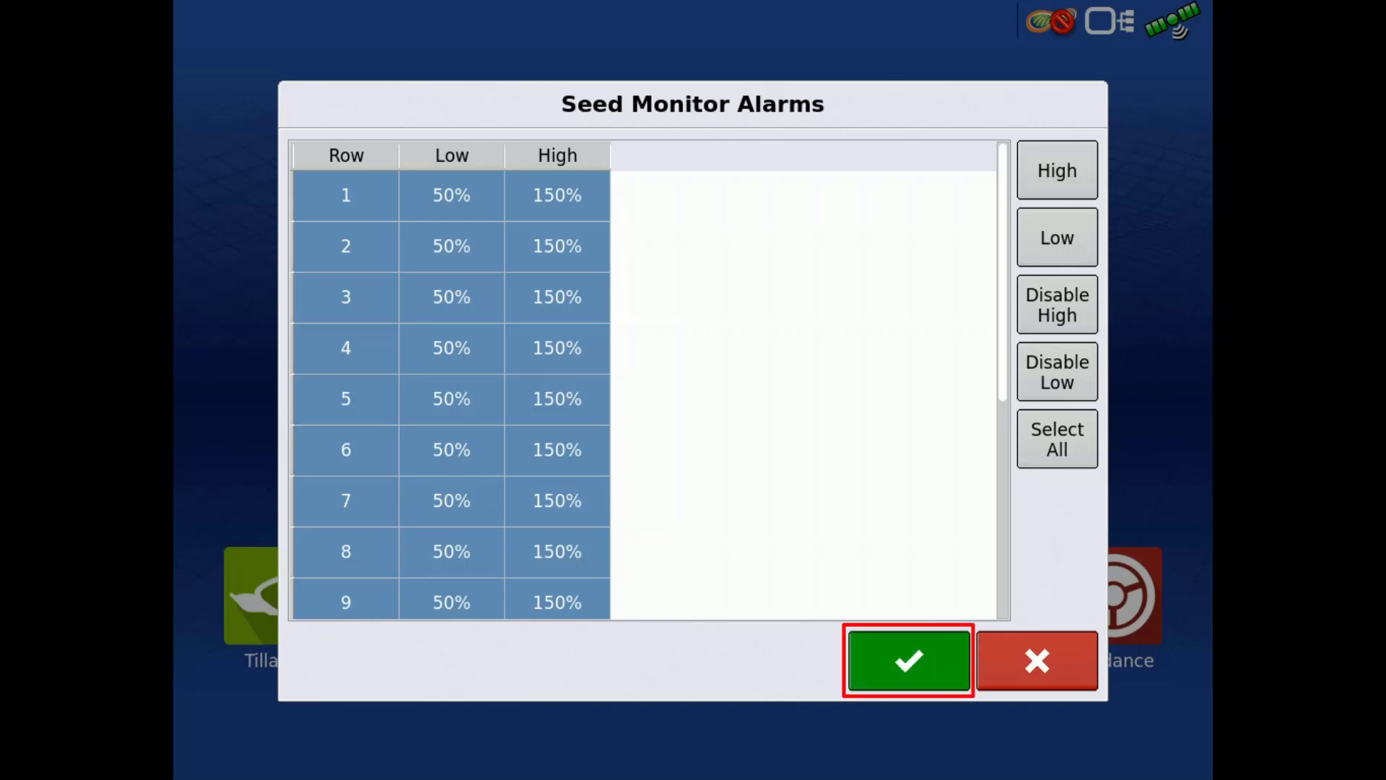
click(909, 660)
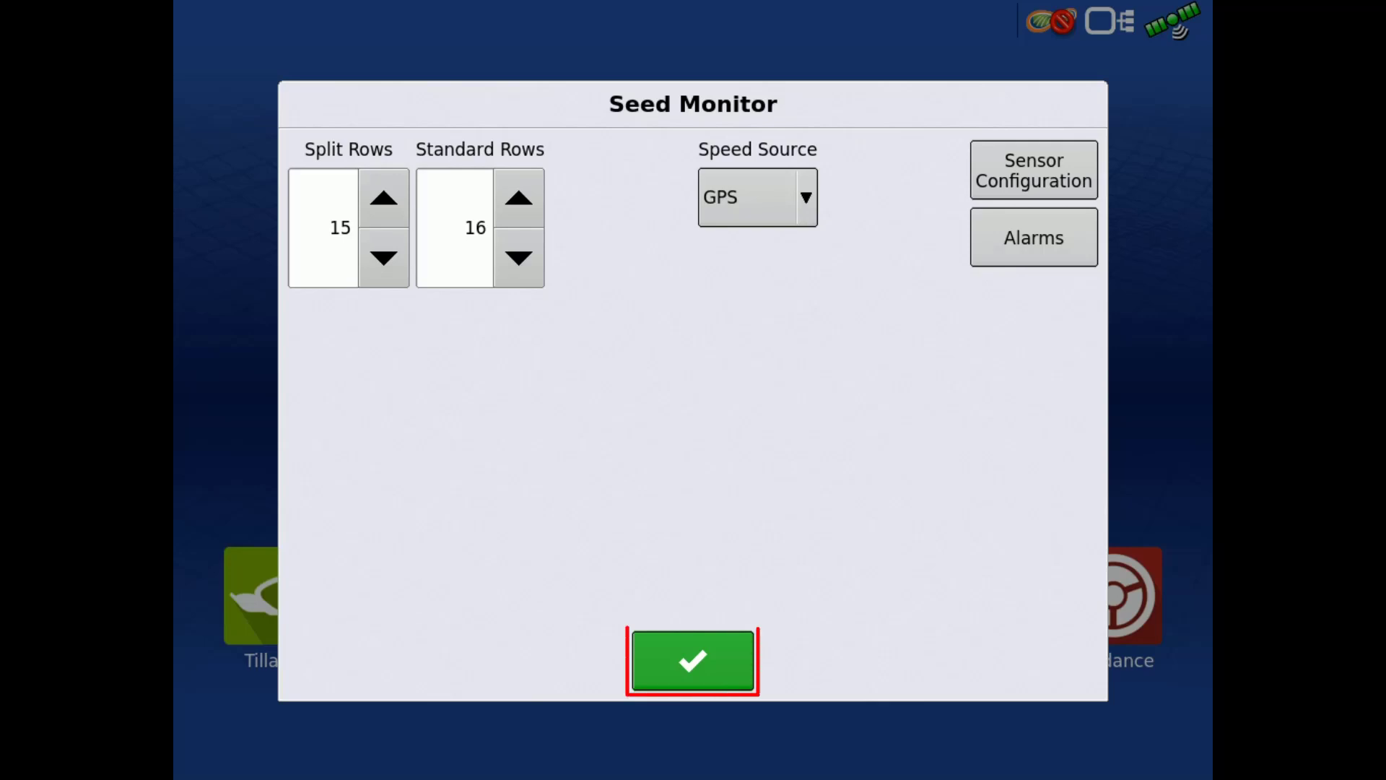
- Accept the Seed Monitor settings to return to the Kinze 3600 configuration list
click(692, 661)
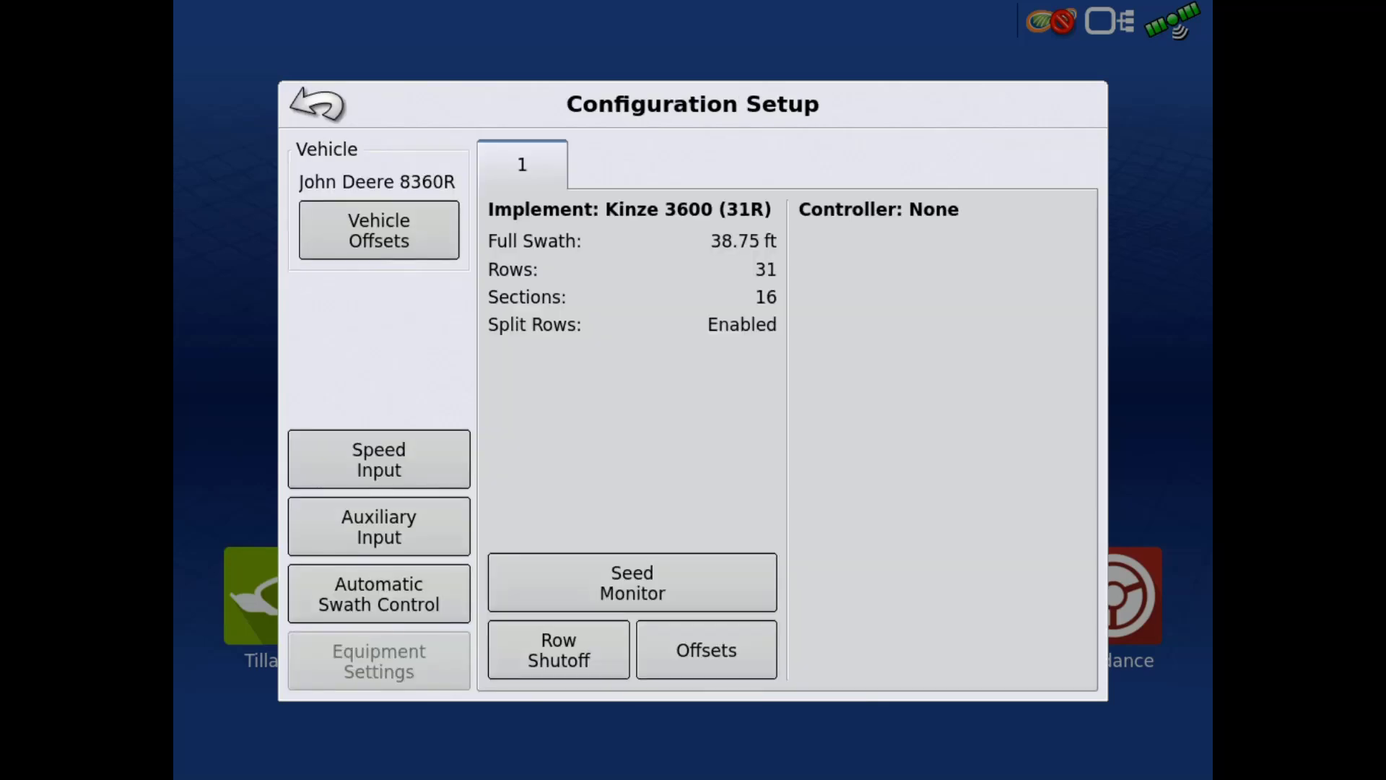